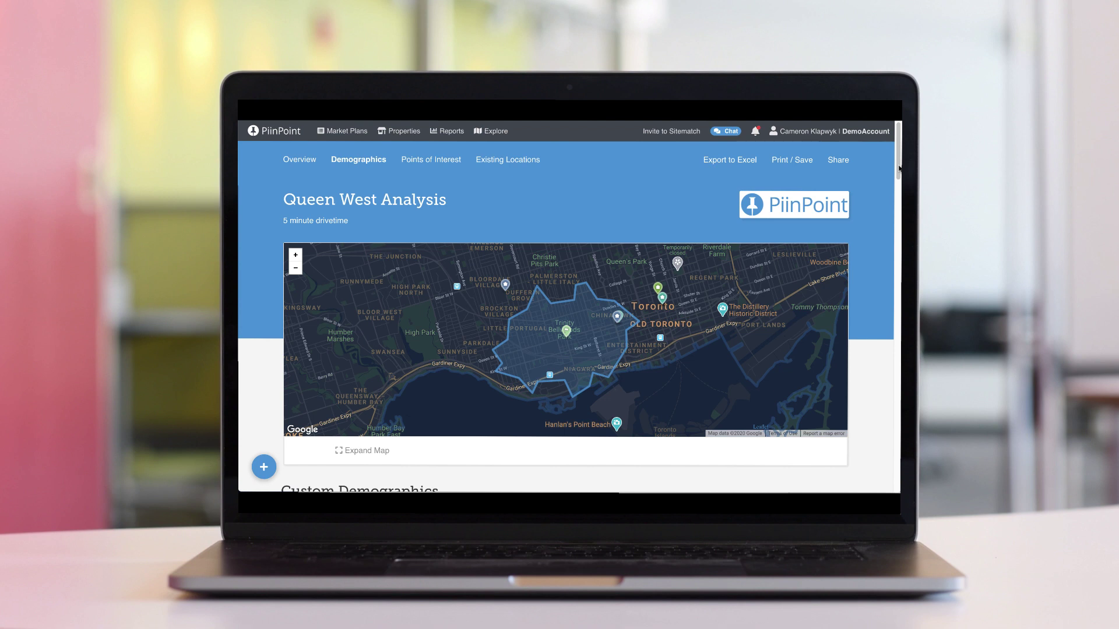
Scroll the Queen West Analysis report, then show the Chicago explore map with Starbucks and convenience stores.
left_click_drag(898, 170, 877, 415)
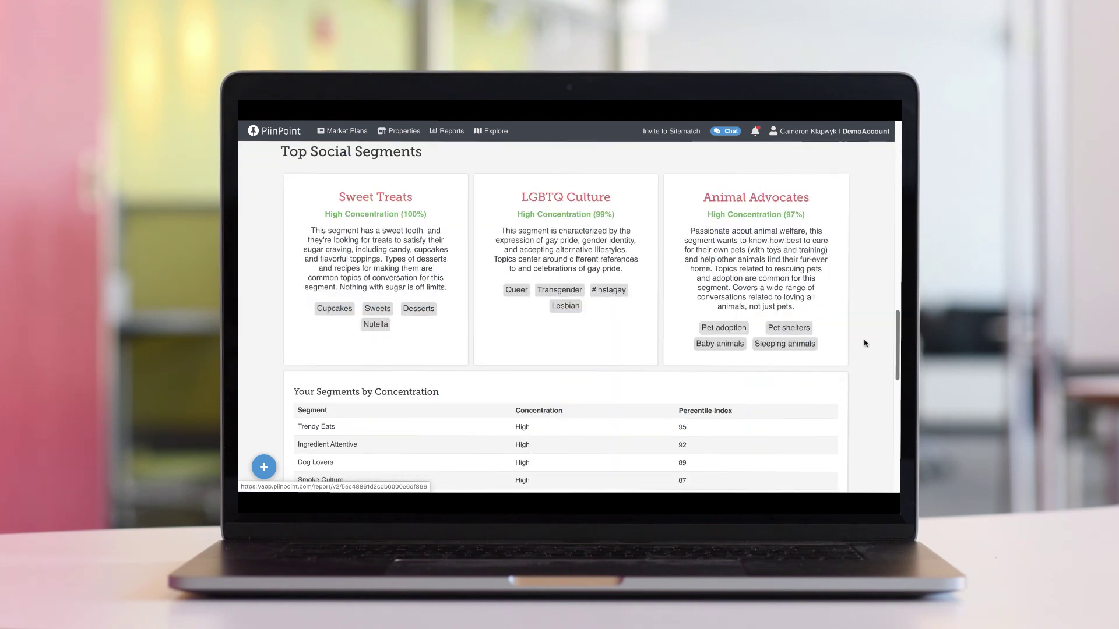
scroll(865, 344, "down", 2)
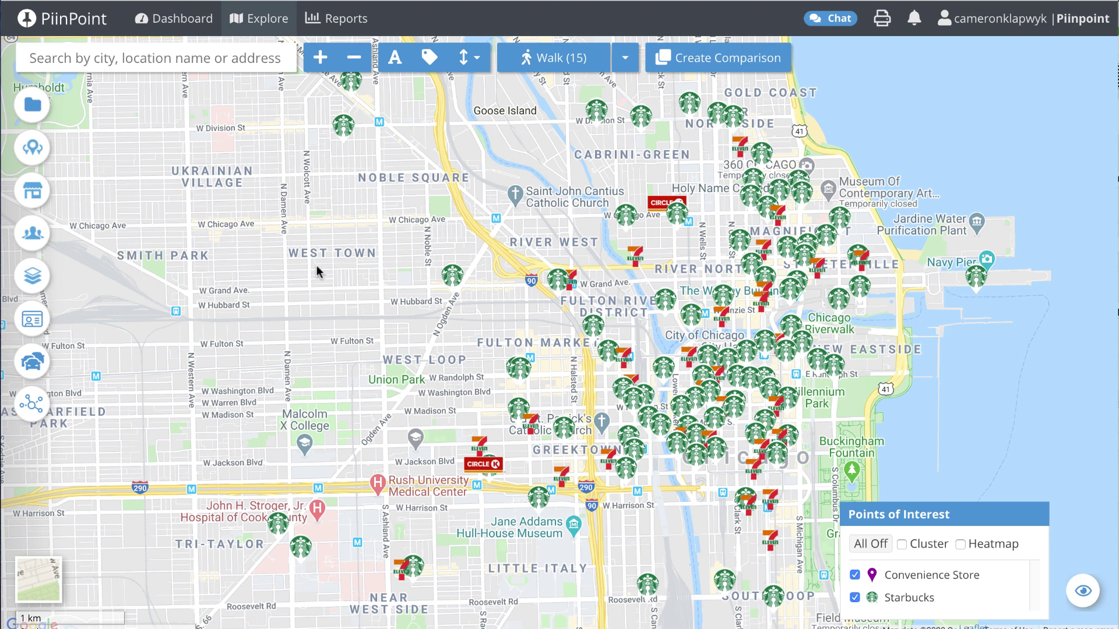
Bring up the Fulton Market location actions on the map, then dismiss its popup.
left_click(168, 64)
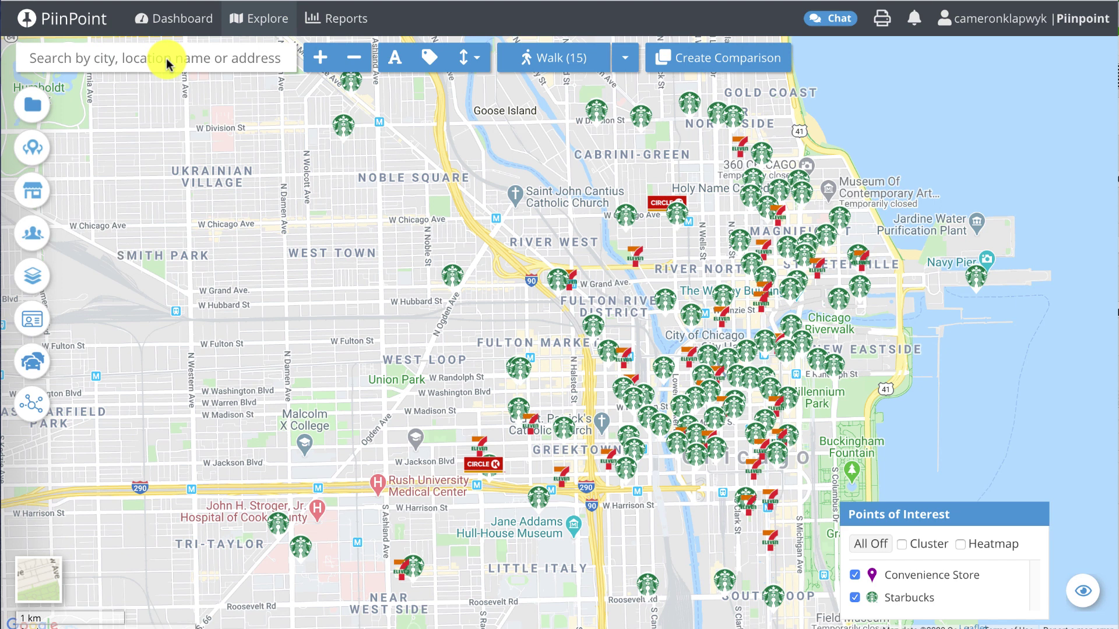
right_click(508, 343)
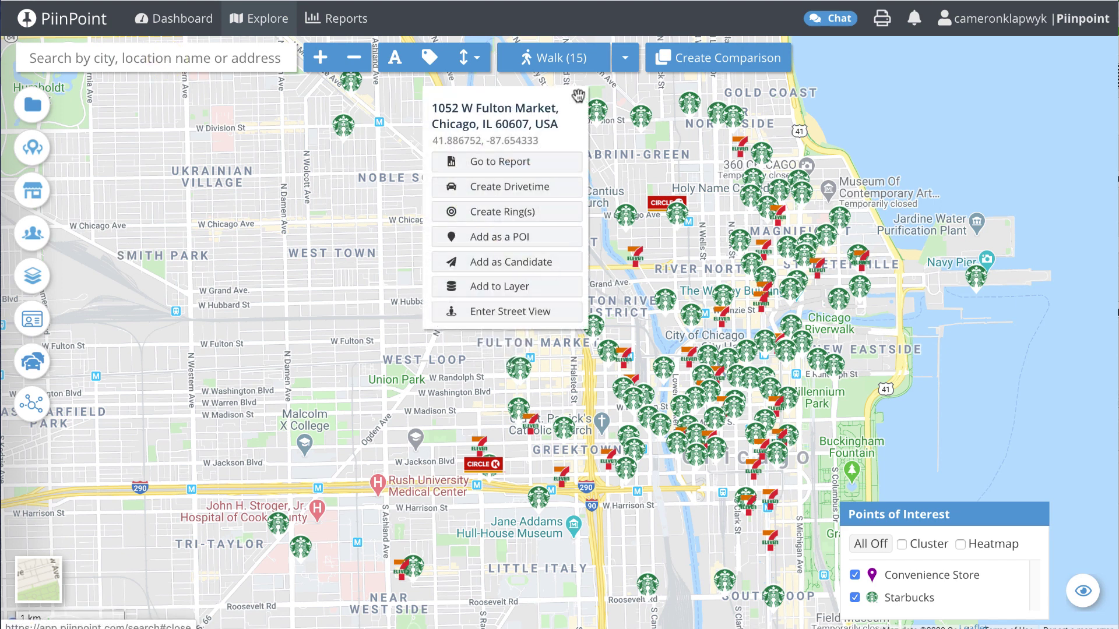
left_click(579, 98)
Pick the walktime shape from the trade-area shape-type list beside Walk (15).
left_click(626, 58)
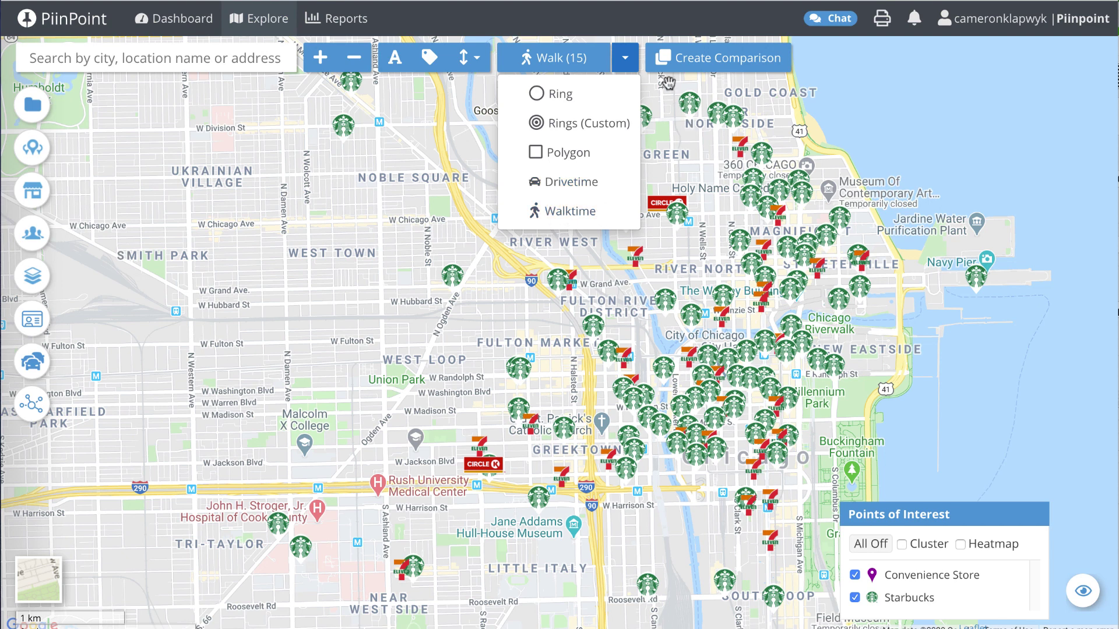
left_click(637, 70)
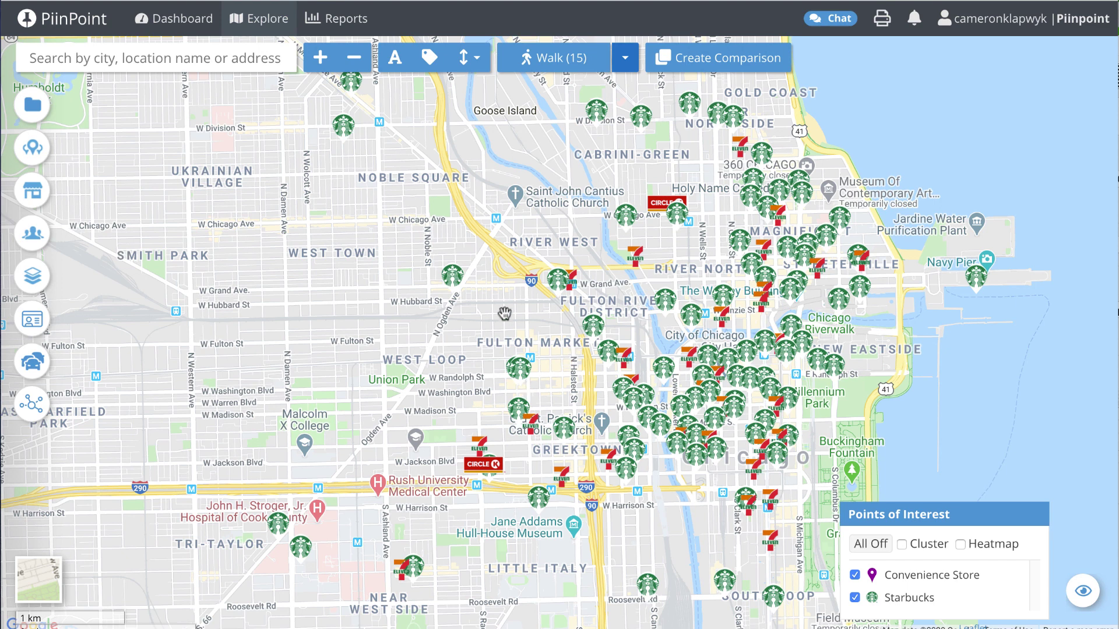
left_click(629, 68)
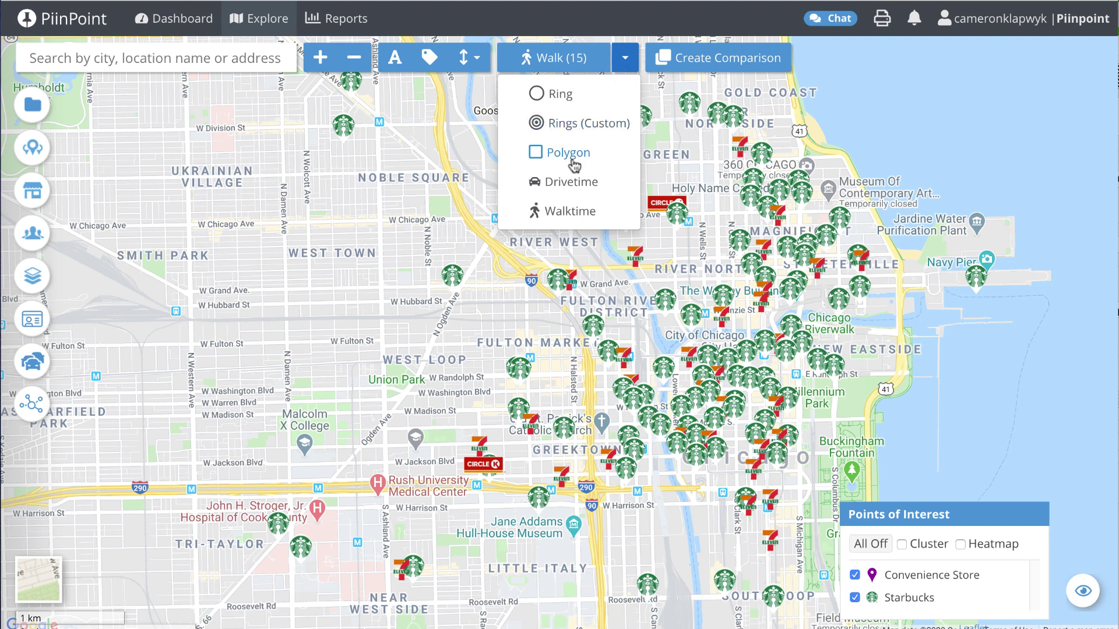
left_click(566, 211)
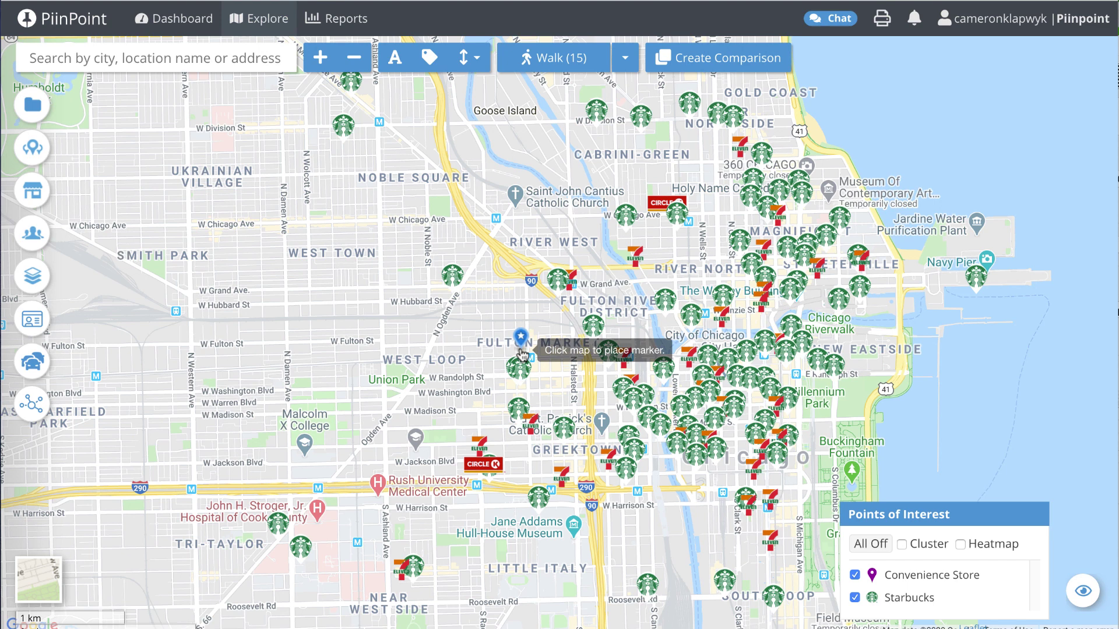
Centre a walktime area on Fulton Market with a 15-minute custom size and save it.
left_click(522, 354)
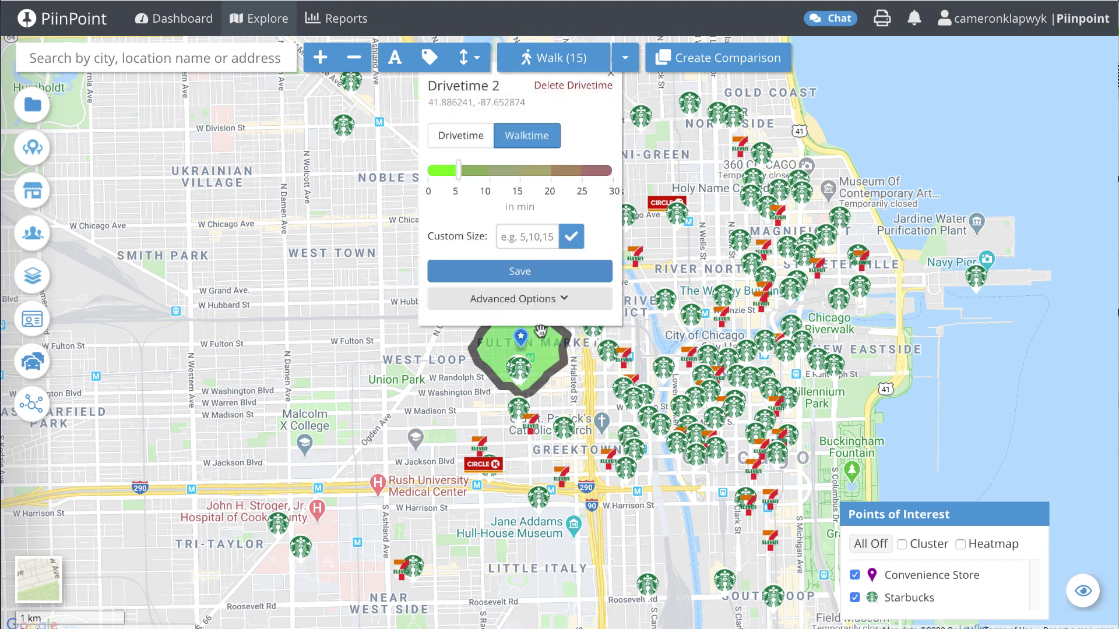
left_click(529, 235)
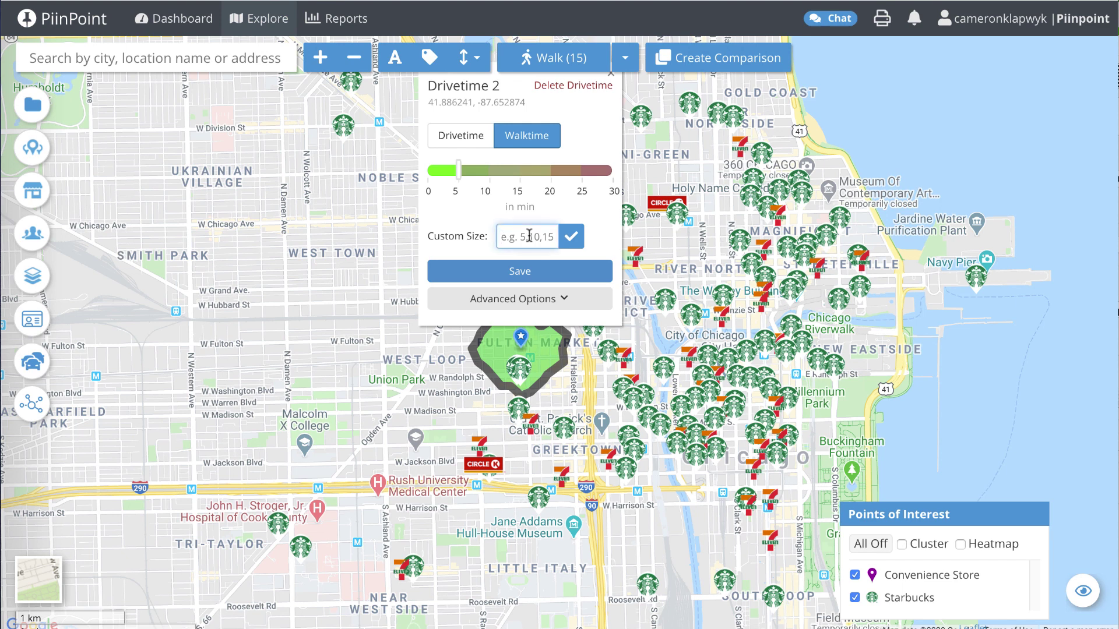
type("15")
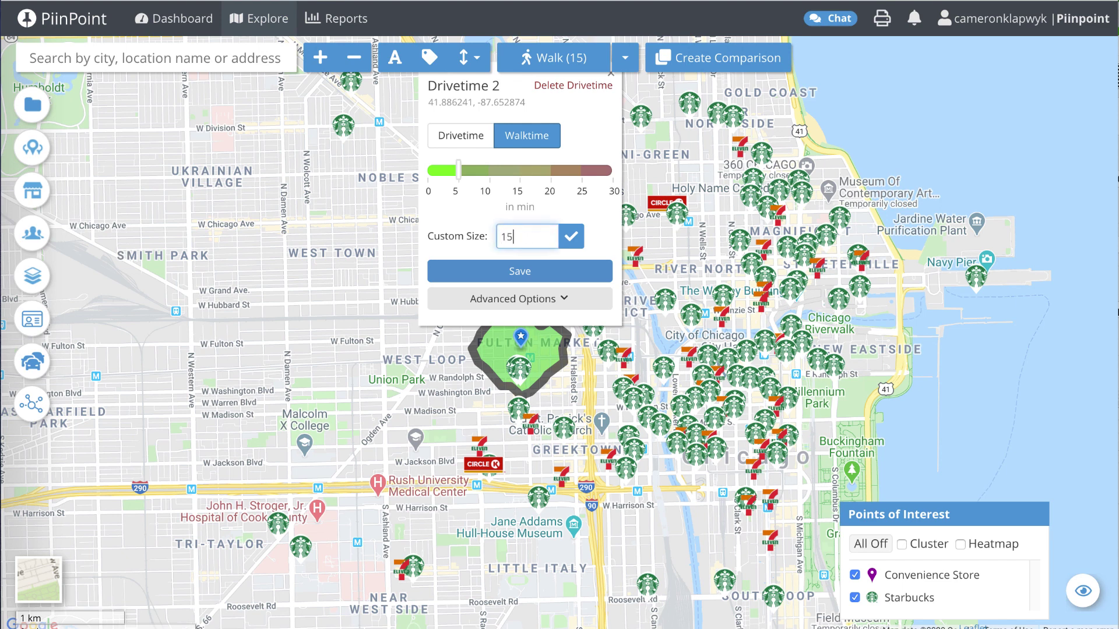
left_click(568, 240)
left_click(537, 273)
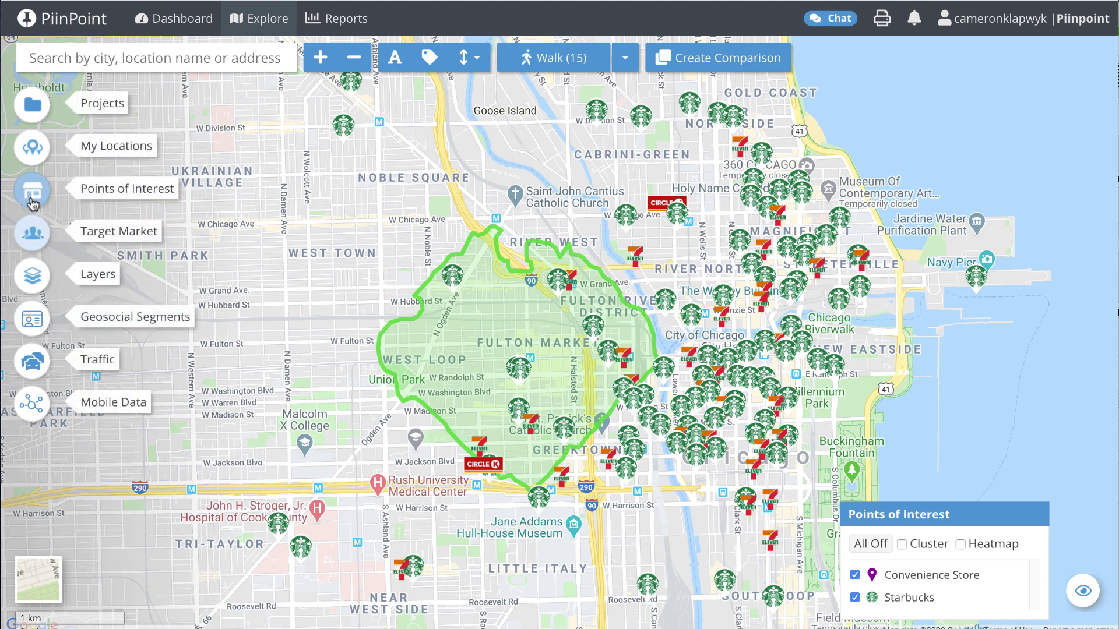
Open the Target Market, Points of Interest and Geosocial Segments panels.
left_click(32, 234)
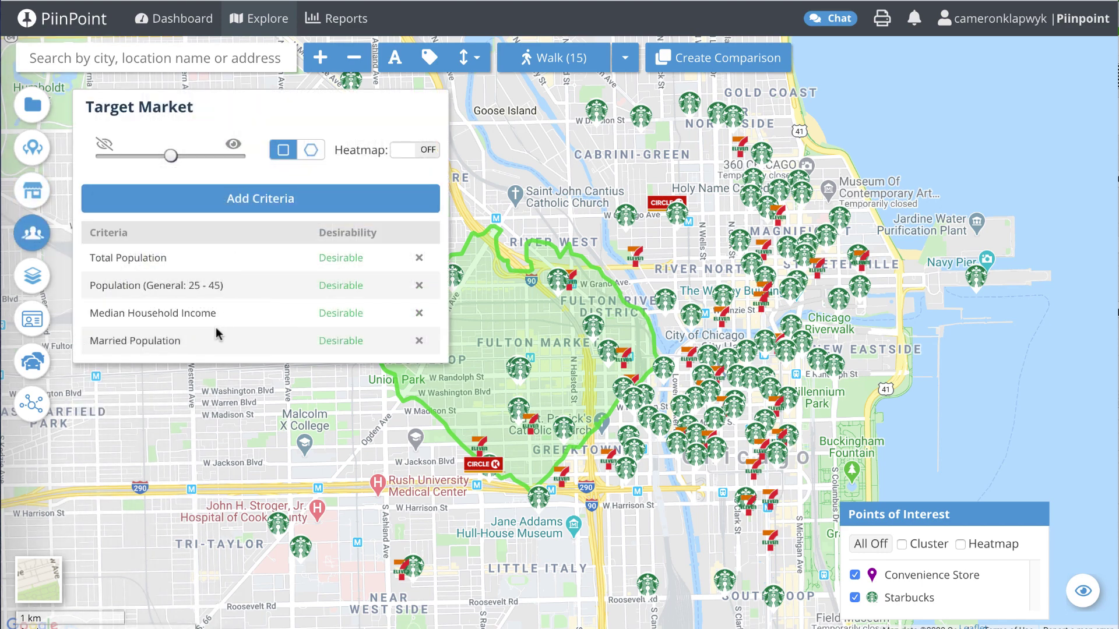
left_click(36, 189)
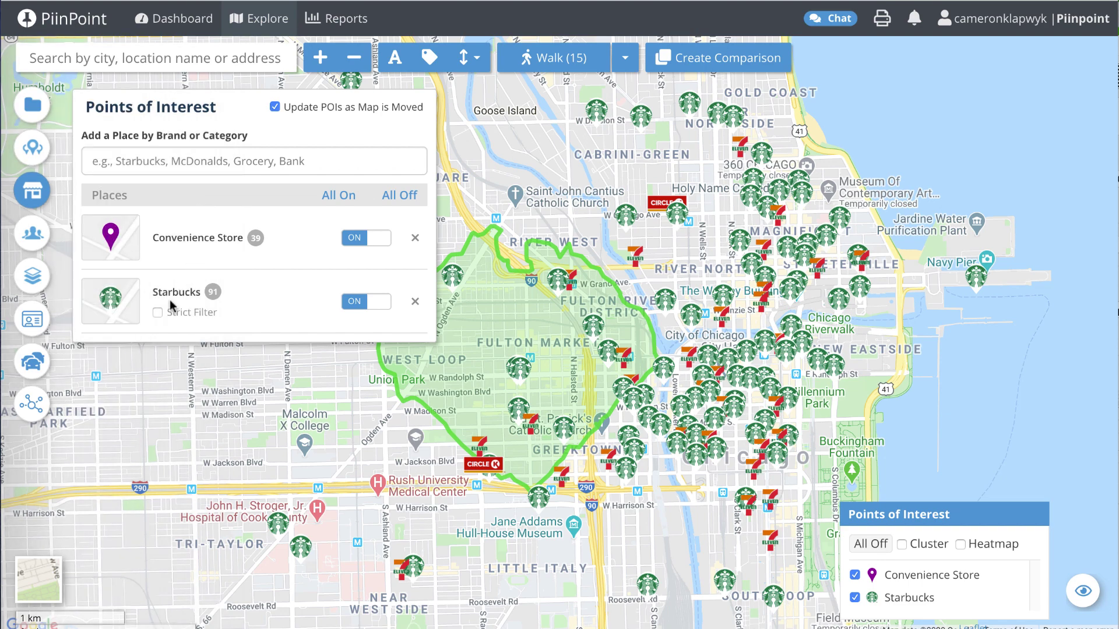
left_click(34, 318)
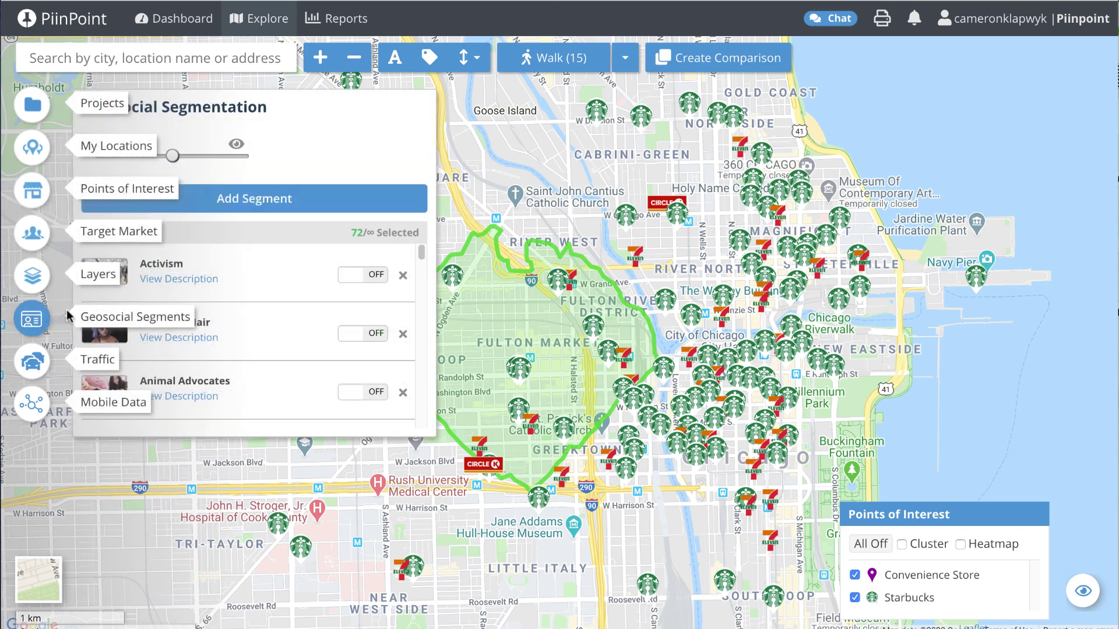
Read the All About Hair segment description, close the panels, and select the walktime polygon.
left_click(159, 340)
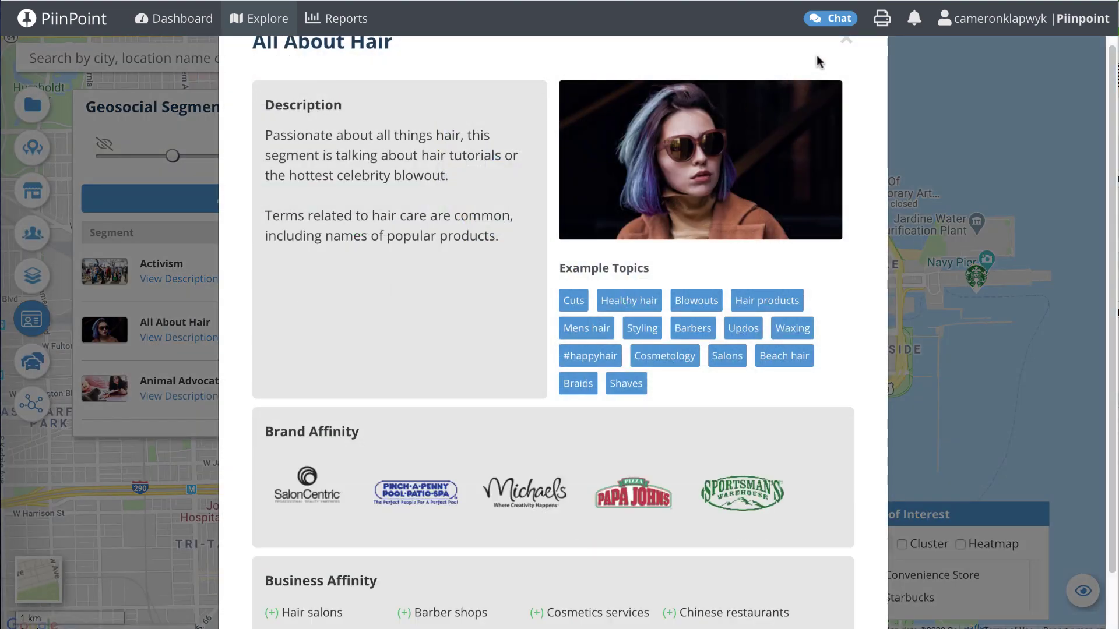
left_click(846, 39)
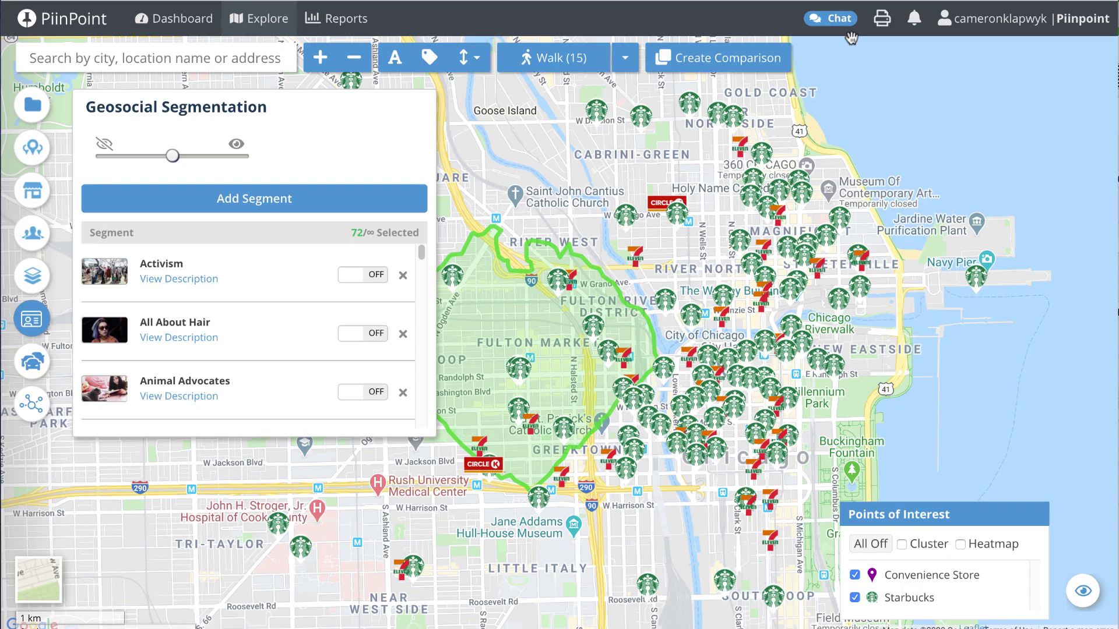
left_click(36, 318)
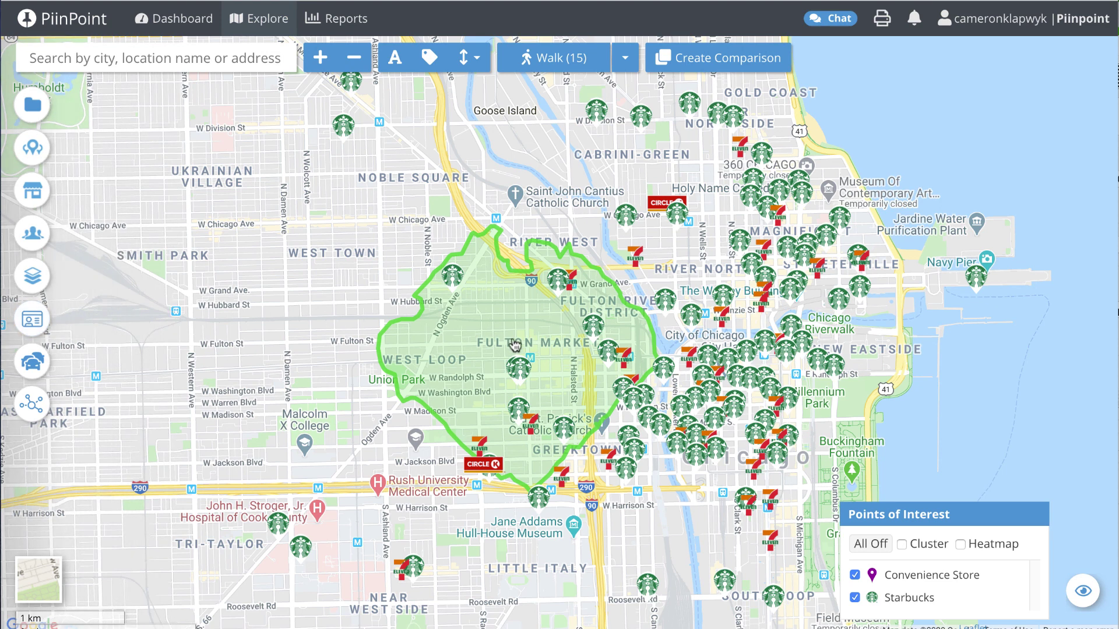
left_click(515, 335)
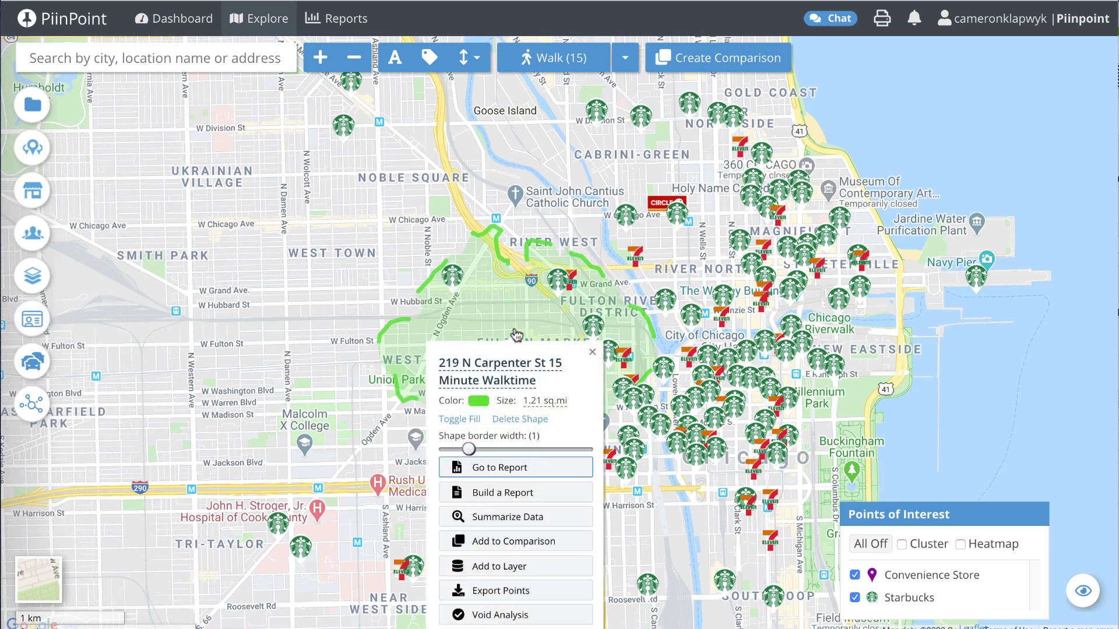
Create a report named 'Fulton Market Report' with the travel-time comparison field left empty.
left_click(505, 493)
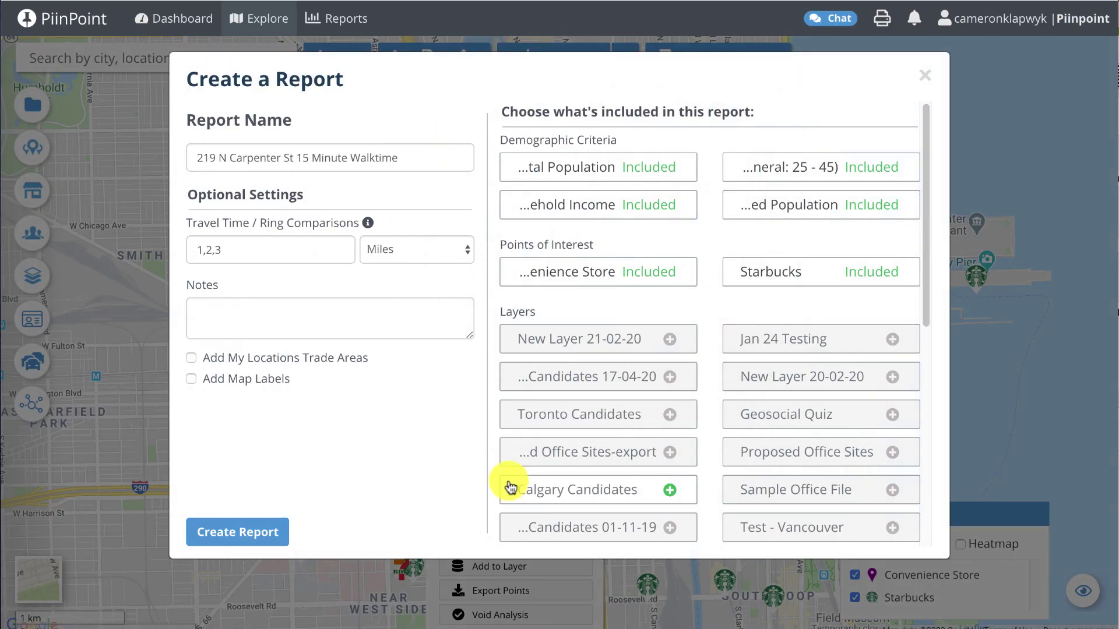
triple_click(347, 153)
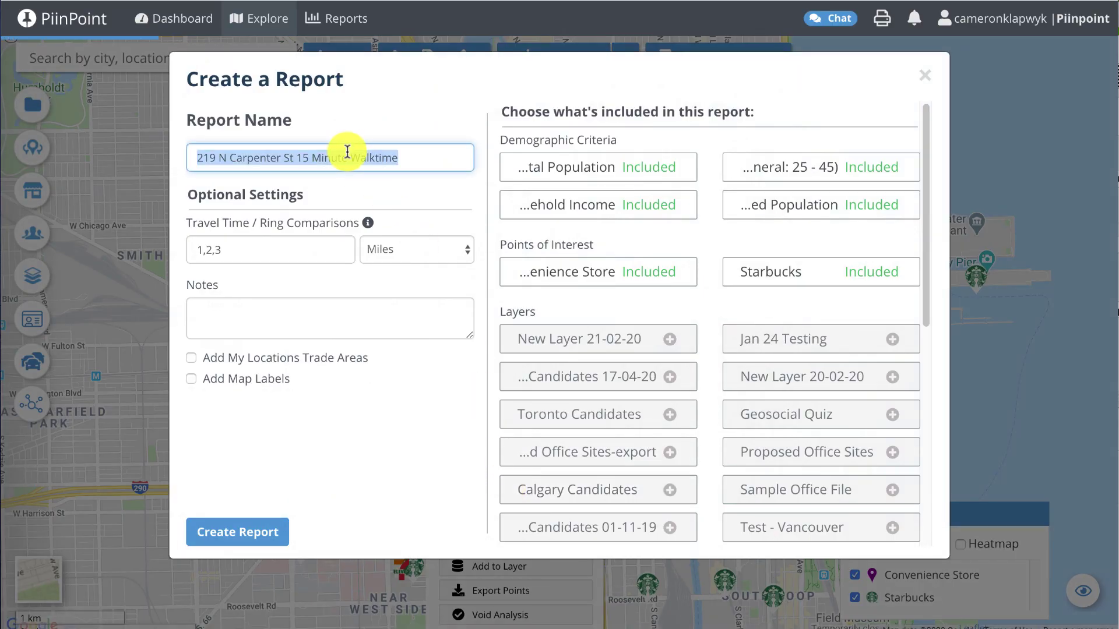
type("Fulton")
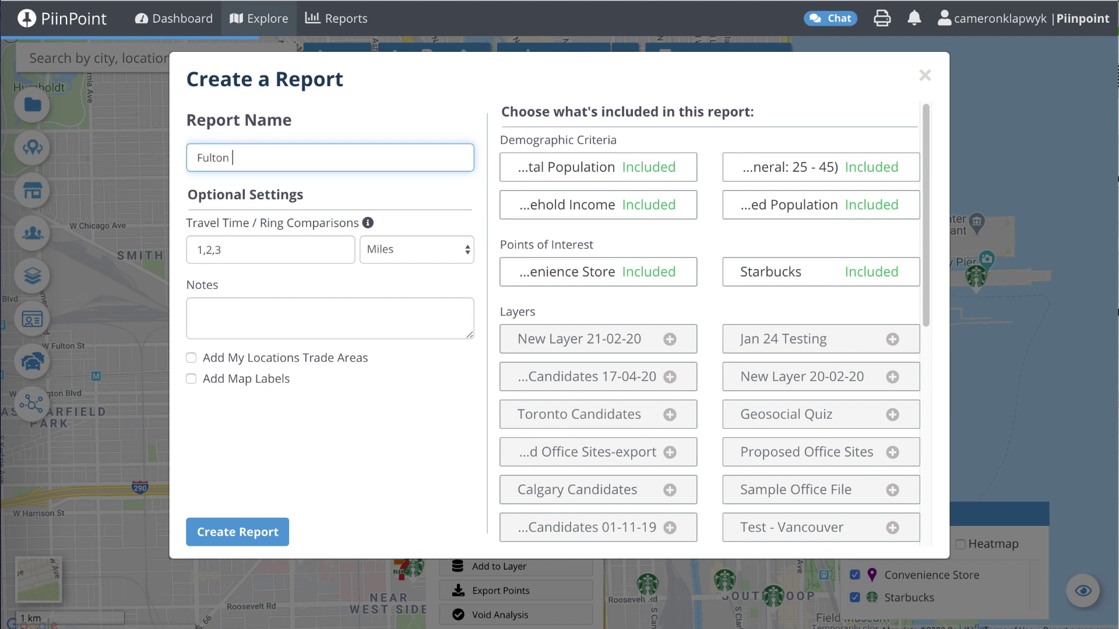
type(" Market Report")
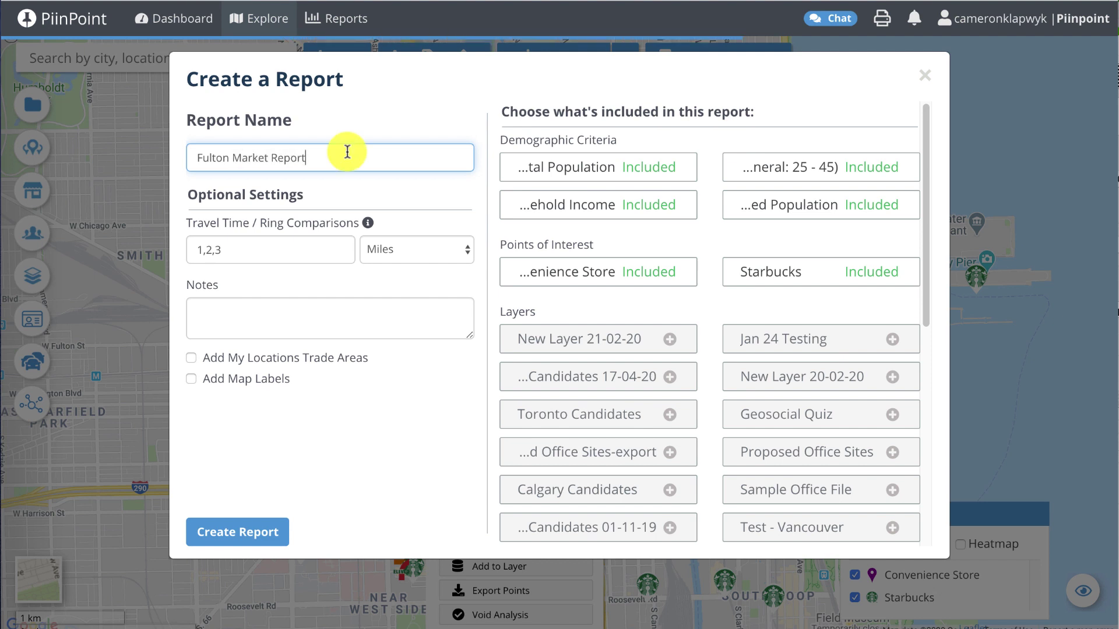
triple_click(287, 249)
key("BackSpace")
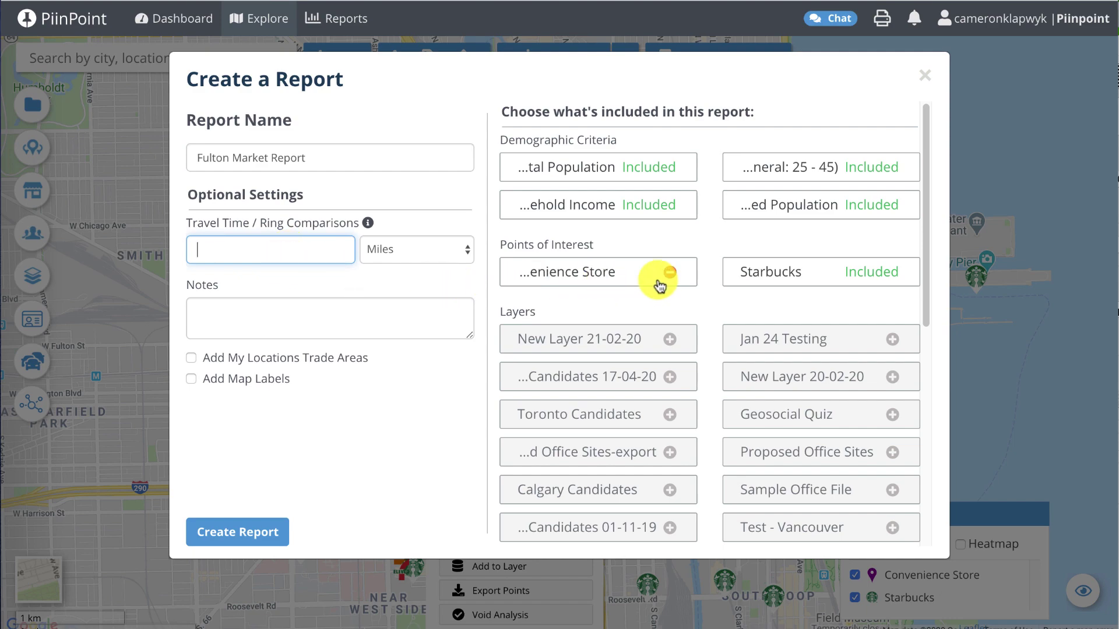
left_click(256, 532)
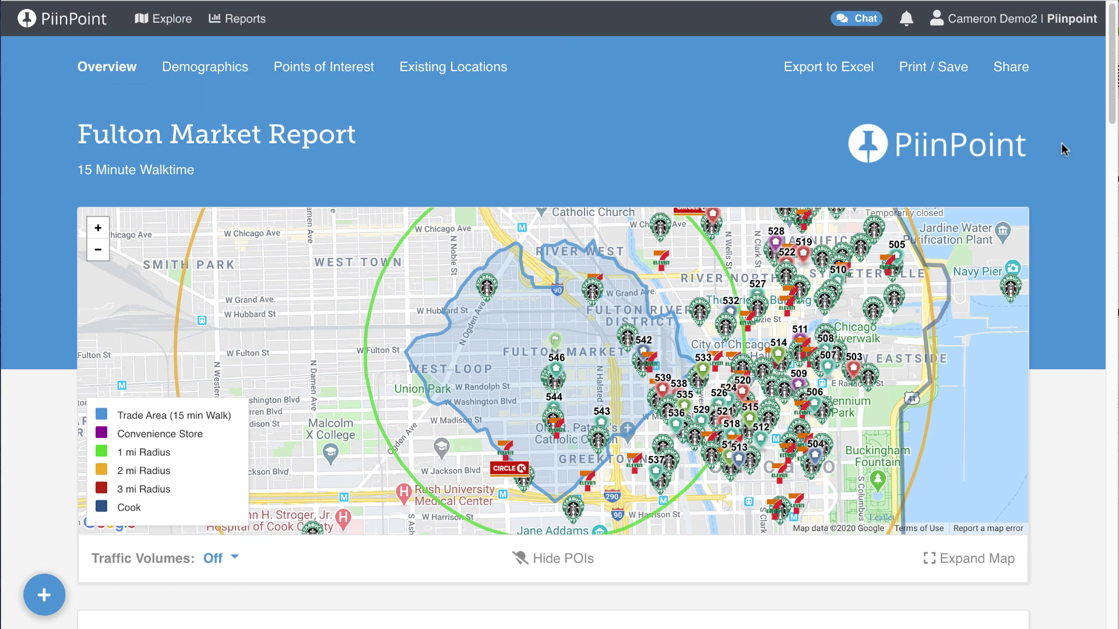
Scroll through Location Suitability, Who lives here? and Your Demographics, highlighting the word Cook.
scroll(788, 221, "down", 3)
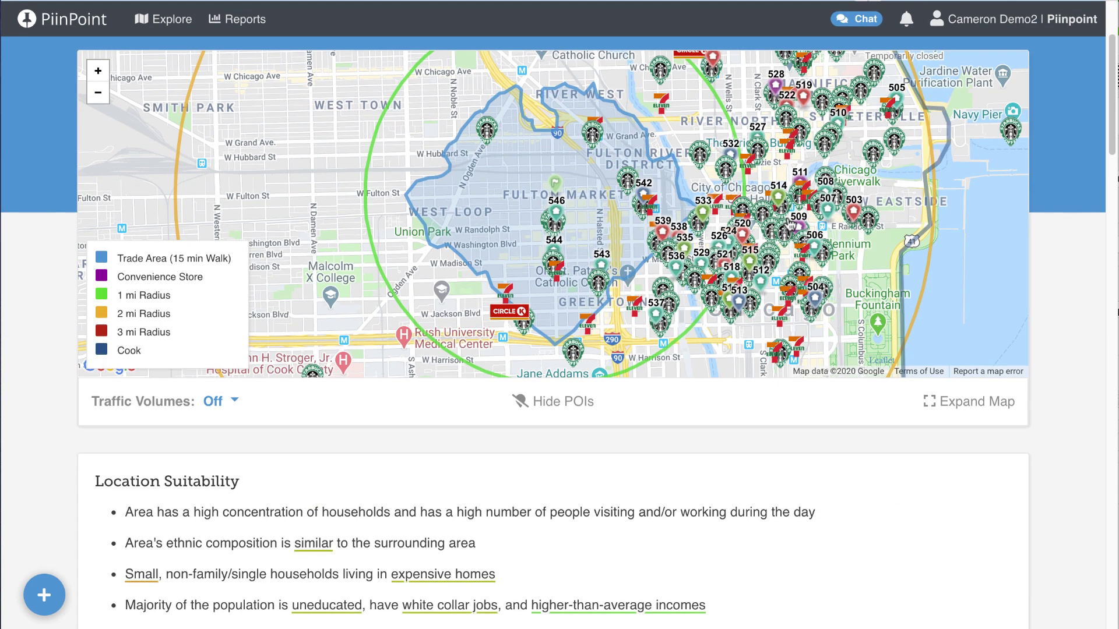
scroll(401, 204, "down", 5)
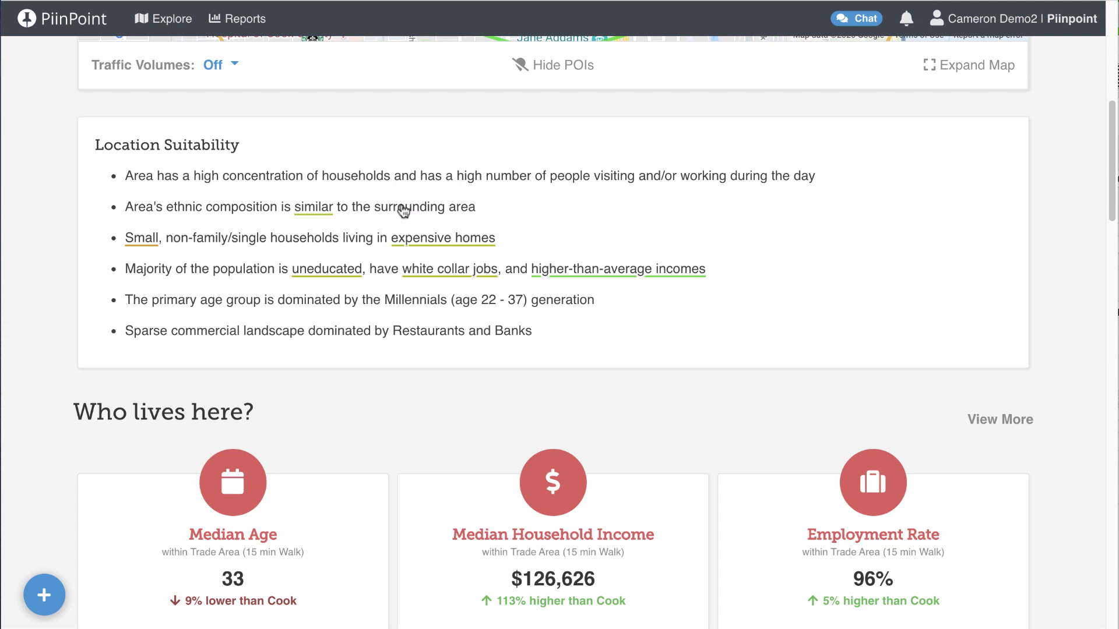
scroll(402, 211, "down", 5)
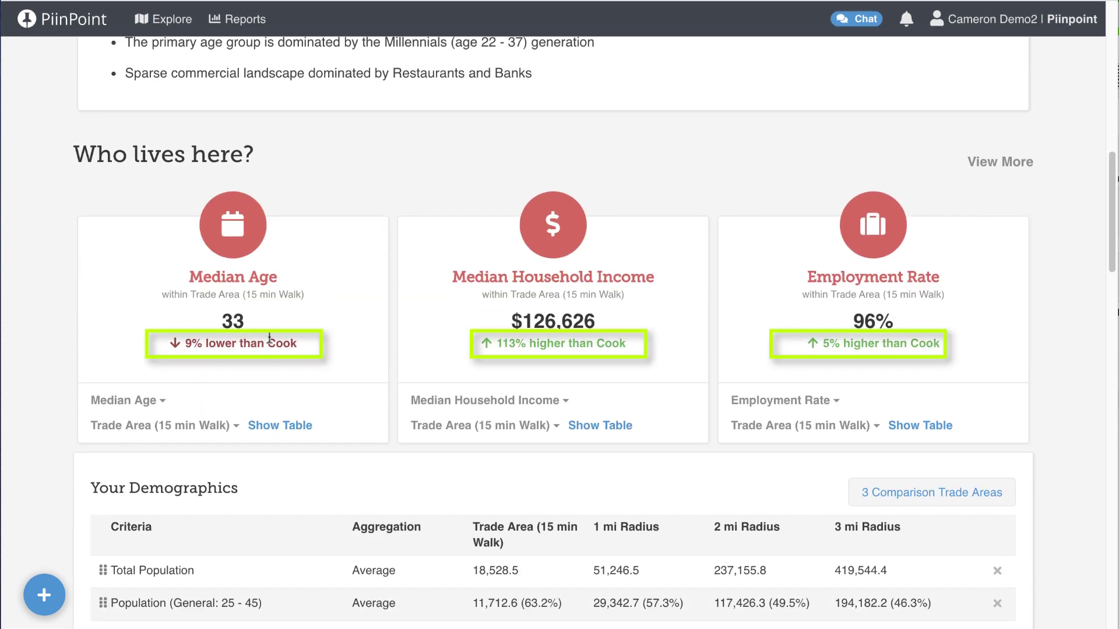
double_click(270, 341)
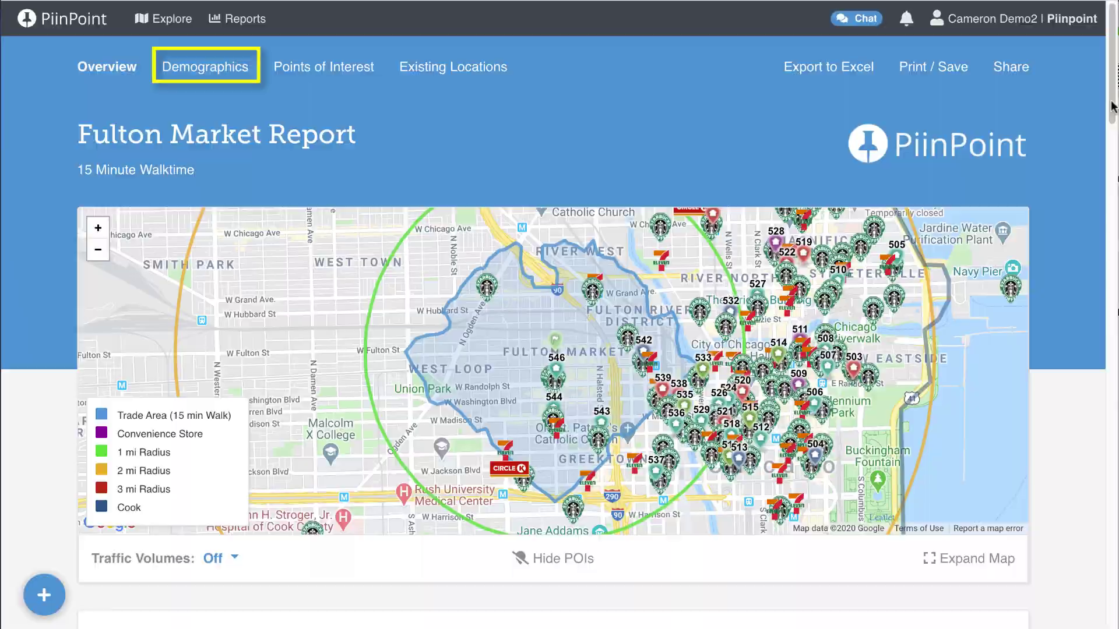
left_click_drag(1113, 107, 1094, 363)
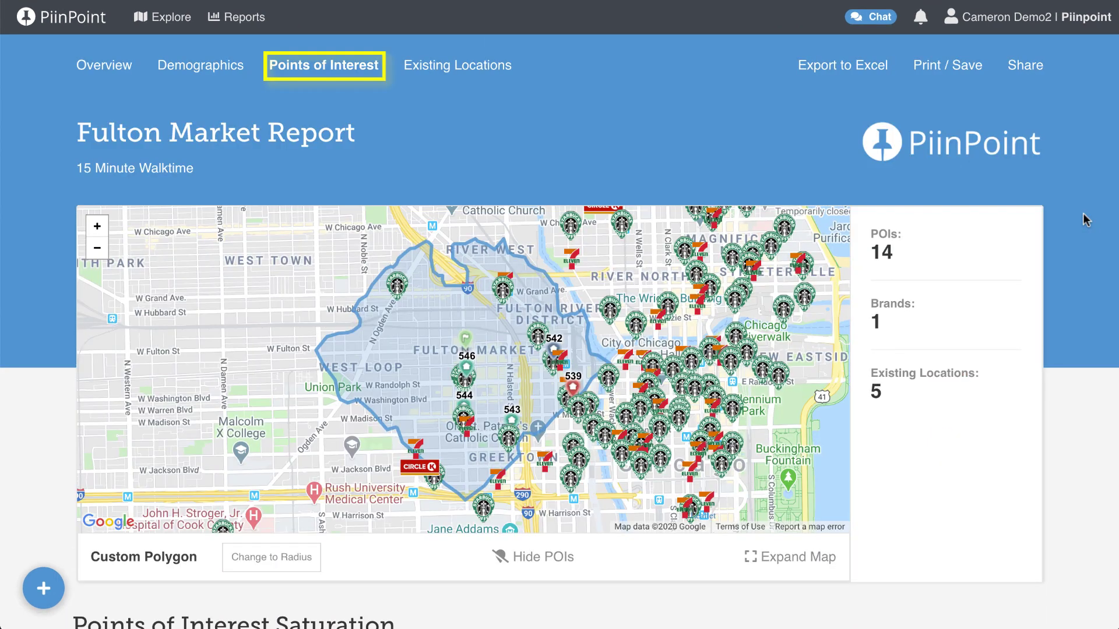
Scroll through POI Saturation, Nearby Brands (Starbucks 9, 7-Eleven 5) and the nearby POI table.
scroll(1086, 219, "down", 3)
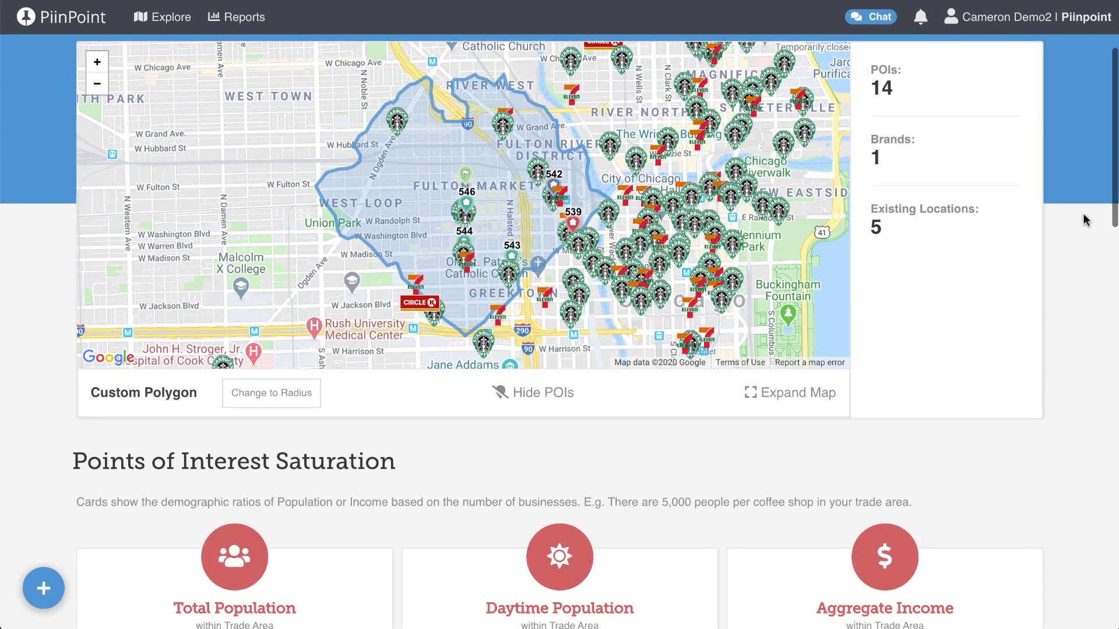
scroll(1082, 219, "down", 4)
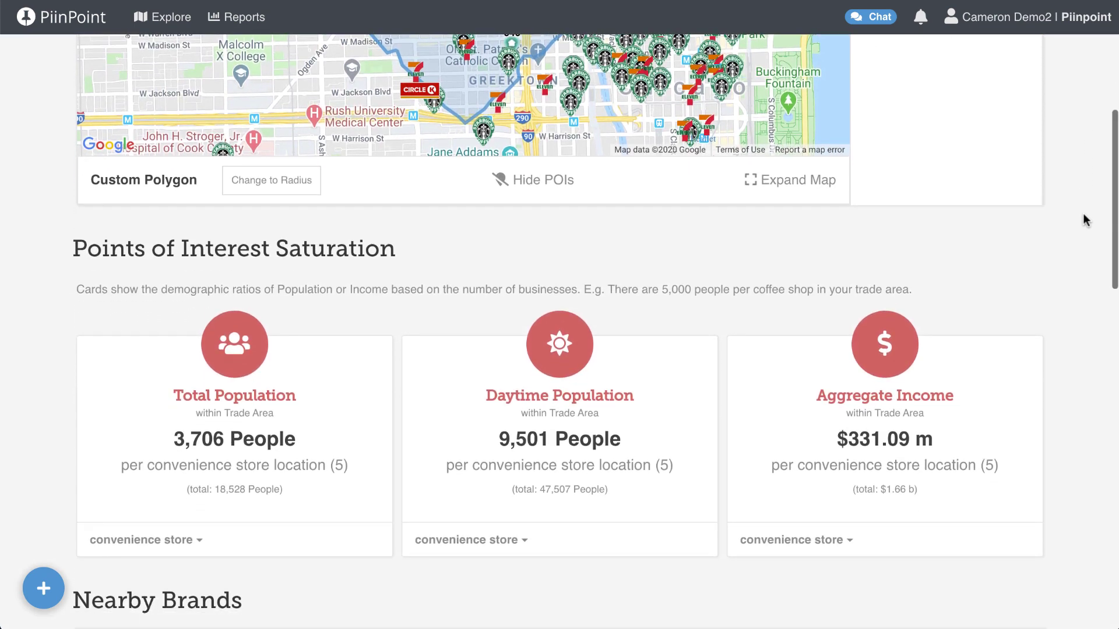
scroll(1084, 217, "down", 4)
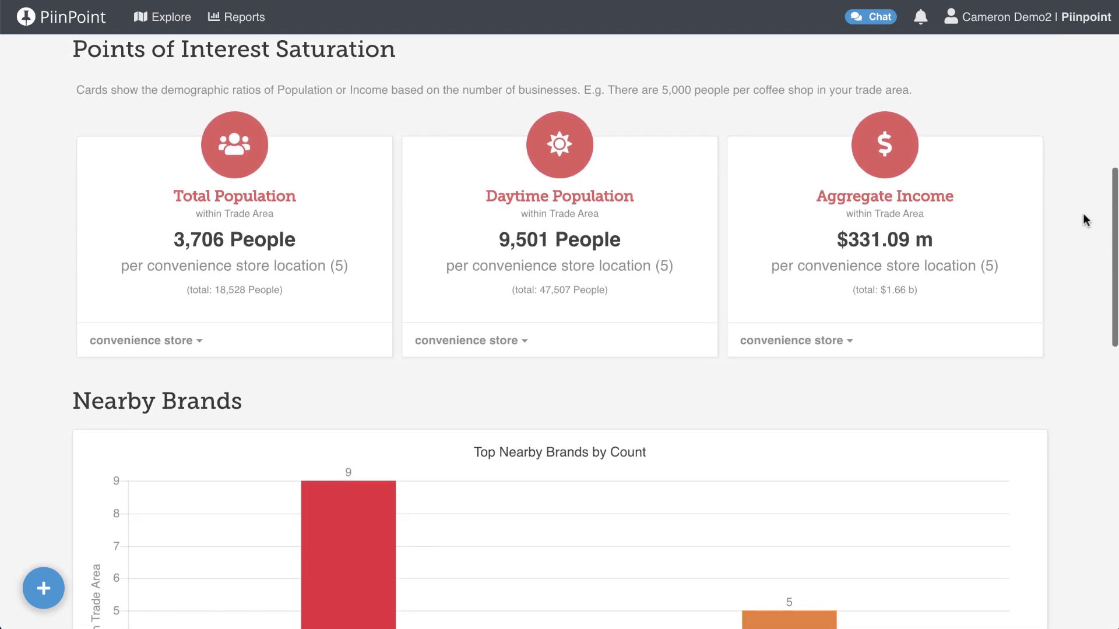
scroll(1084, 219, "down", 5)
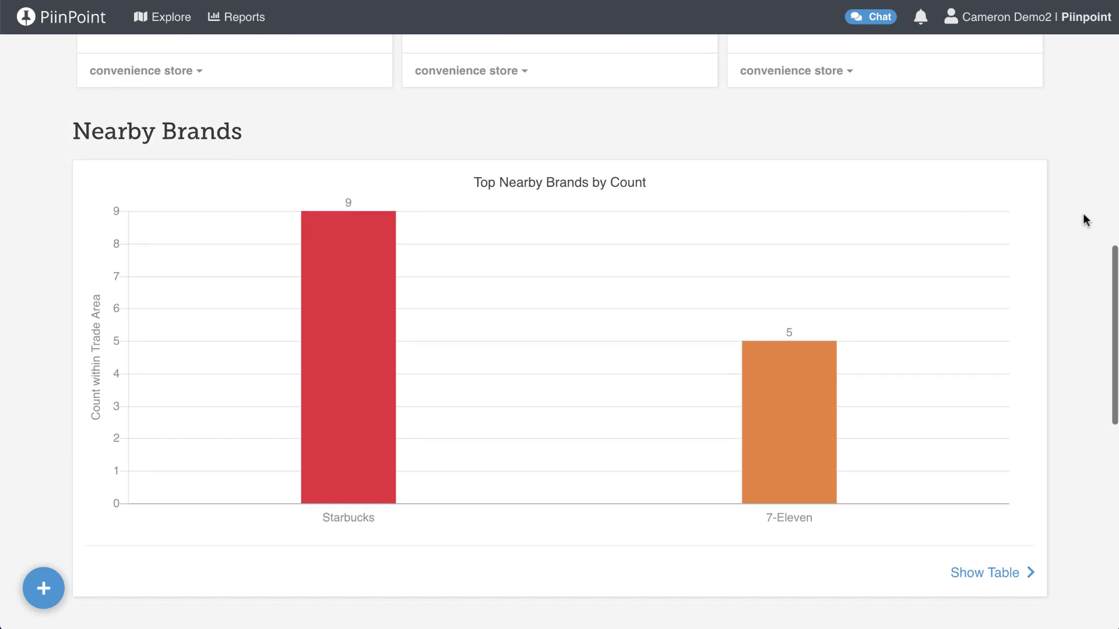
scroll(1084, 219, "down", 5)
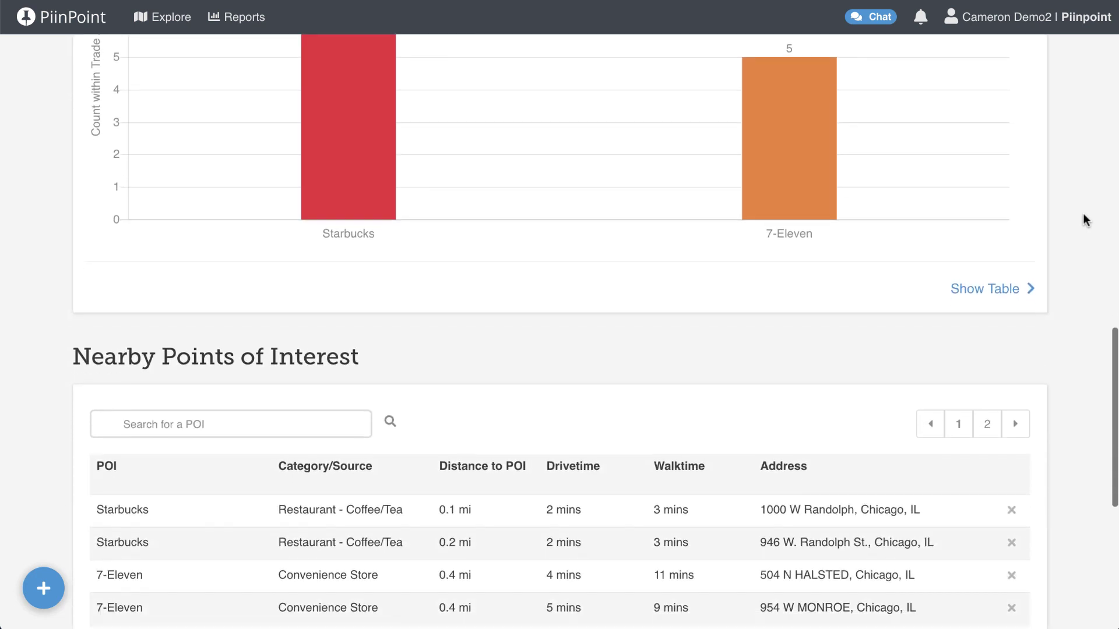
scroll(1085, 220, "down", 2)
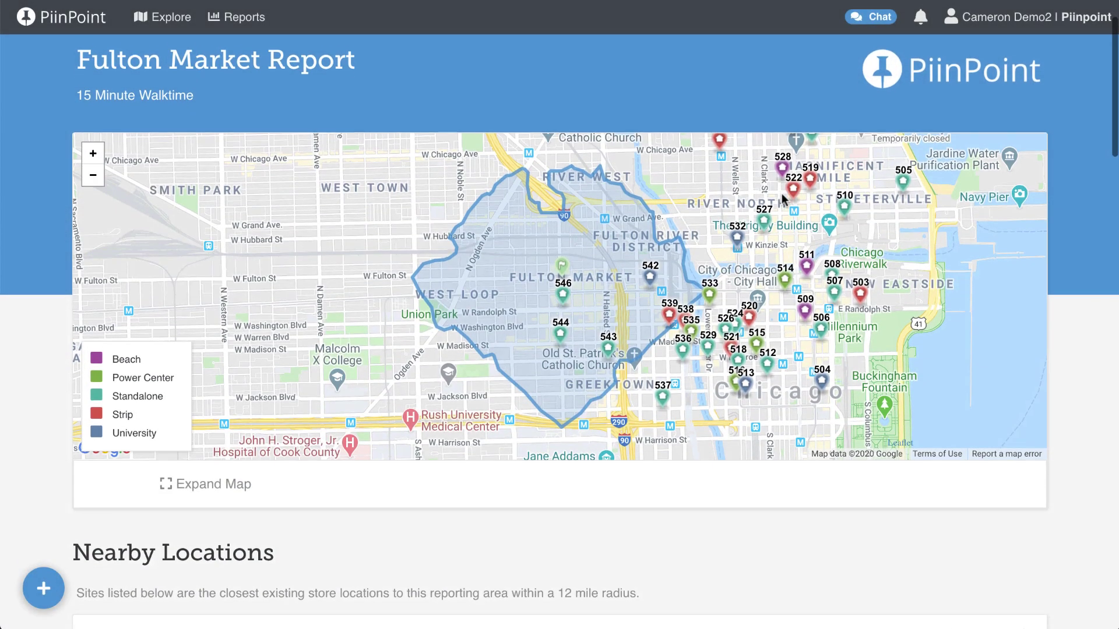
scroll(782, 198, "down", 4)
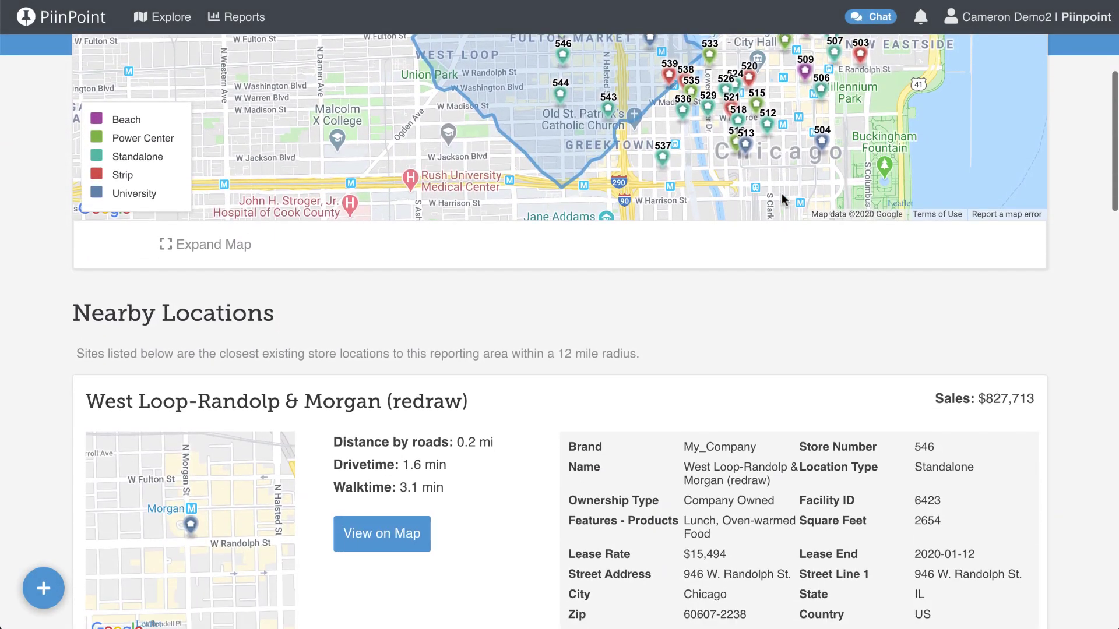
scroll(781, 193, "down", 6)
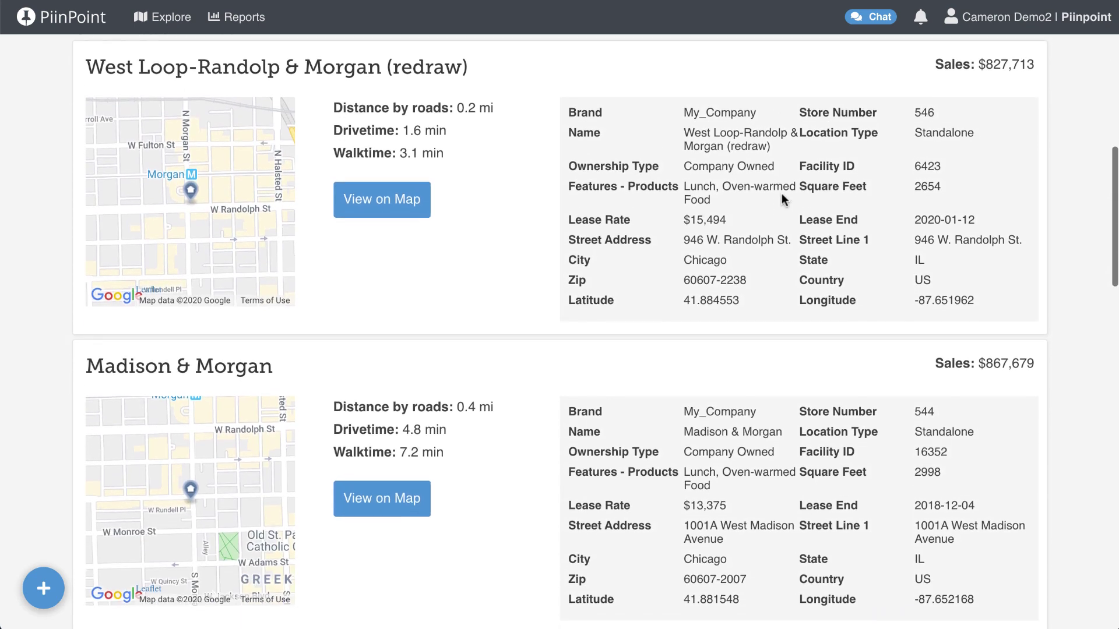
scroll(781, 194, "down", 5)
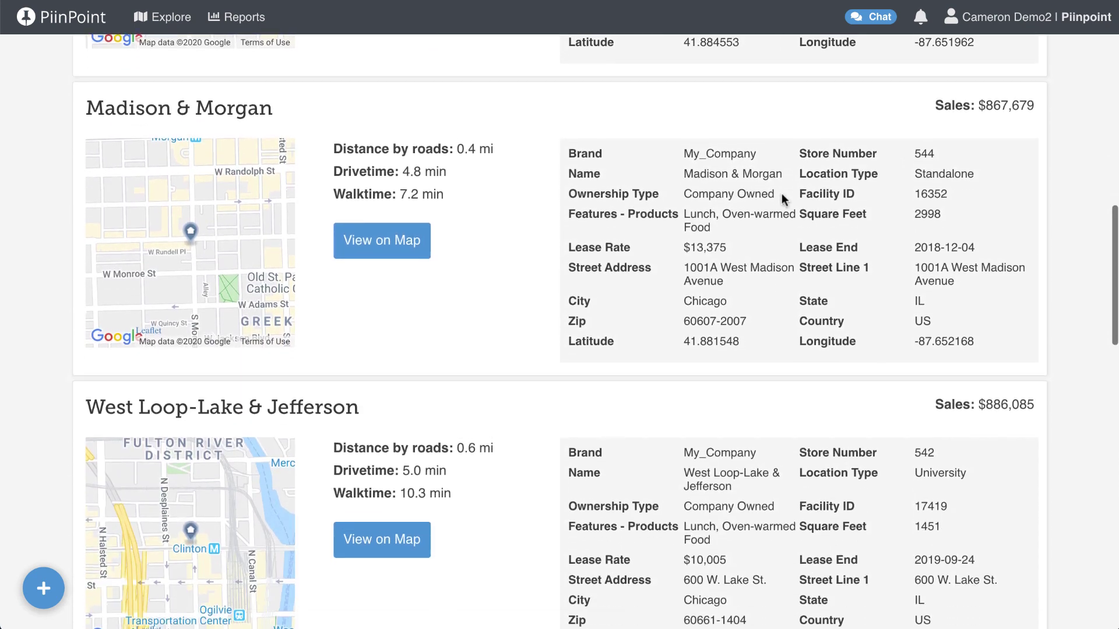
scroll(782, 198, "down", 3)
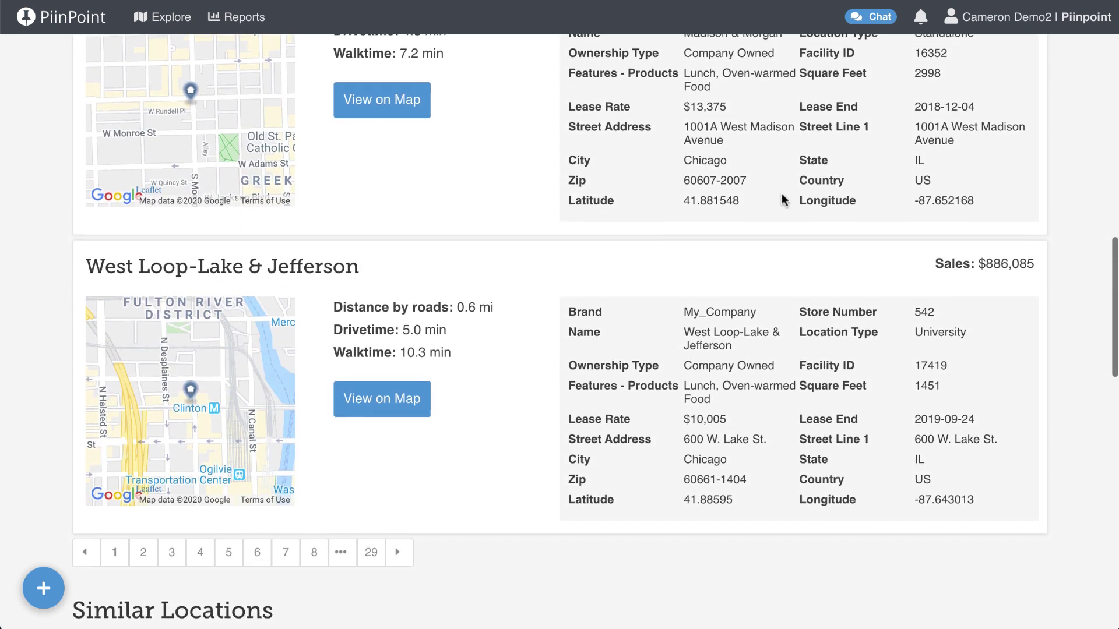
scroll(782, 200, "down", 4)
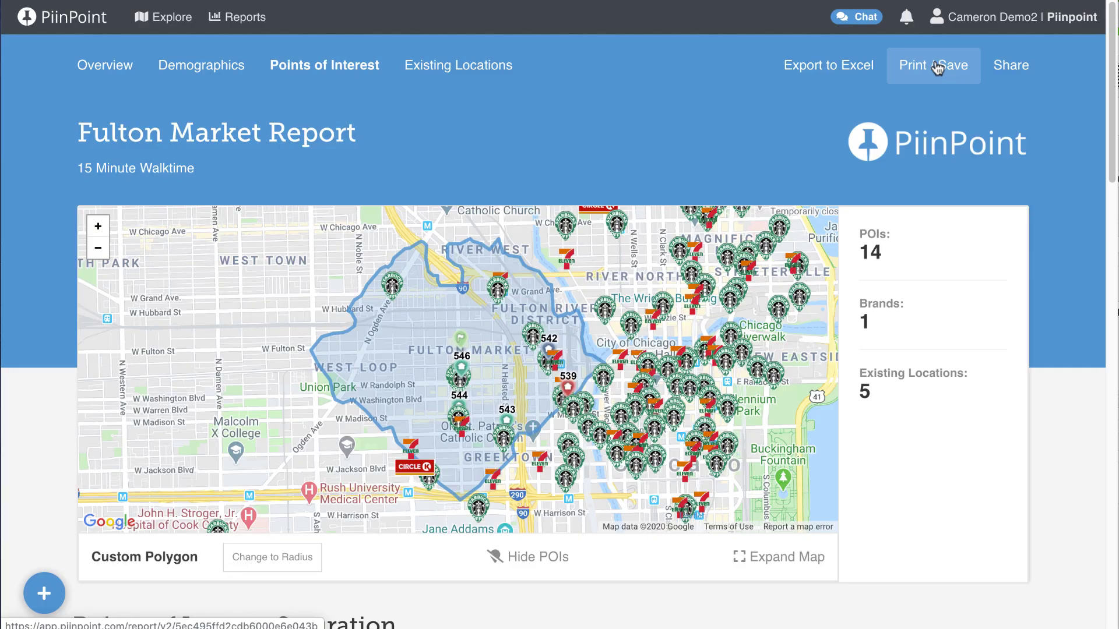
Check the report's shareable link, close the Share window, and open the Print / Save preview.
left_click(1013, 67)
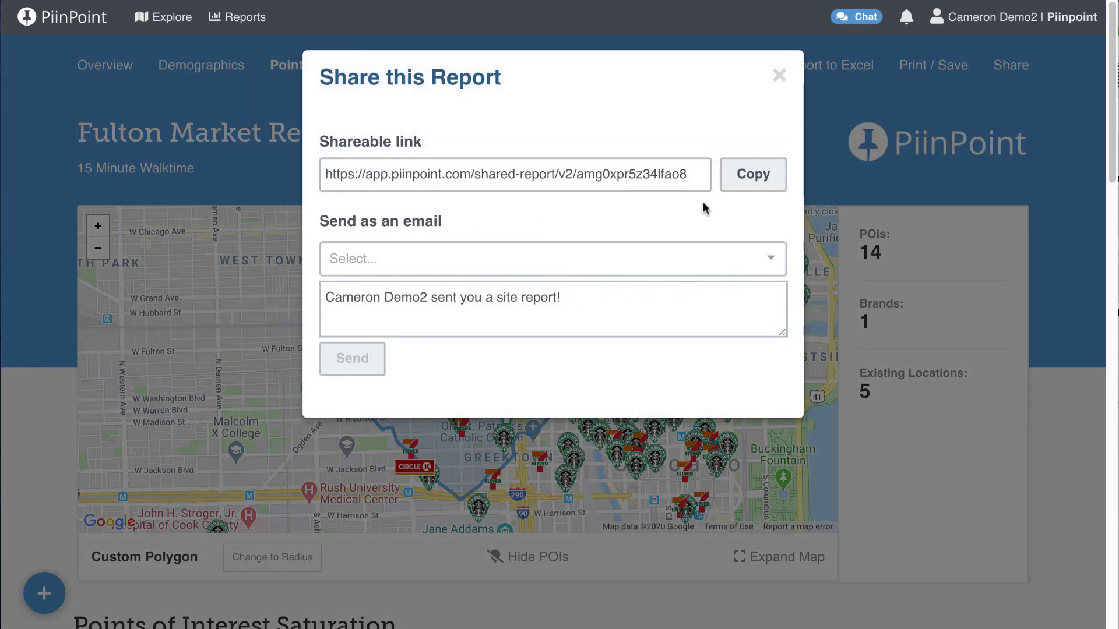
left_click(902, 95)
left_click(920, 73)
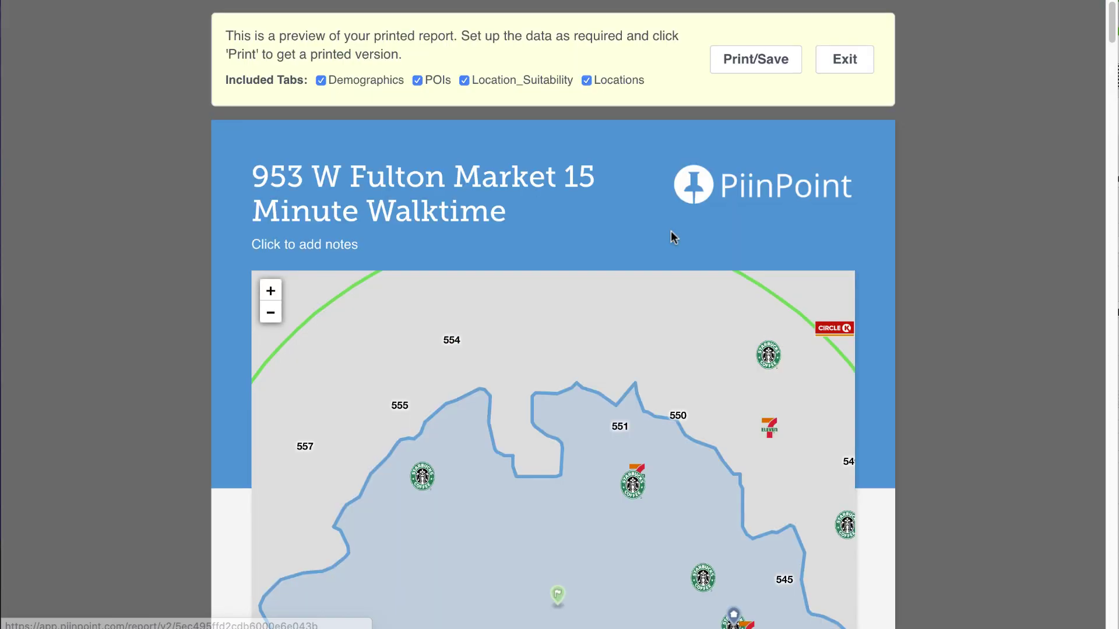
Exit the print preview that includes all four tabs, returning to the Queen West Analysis report.
left_click(843, 60)
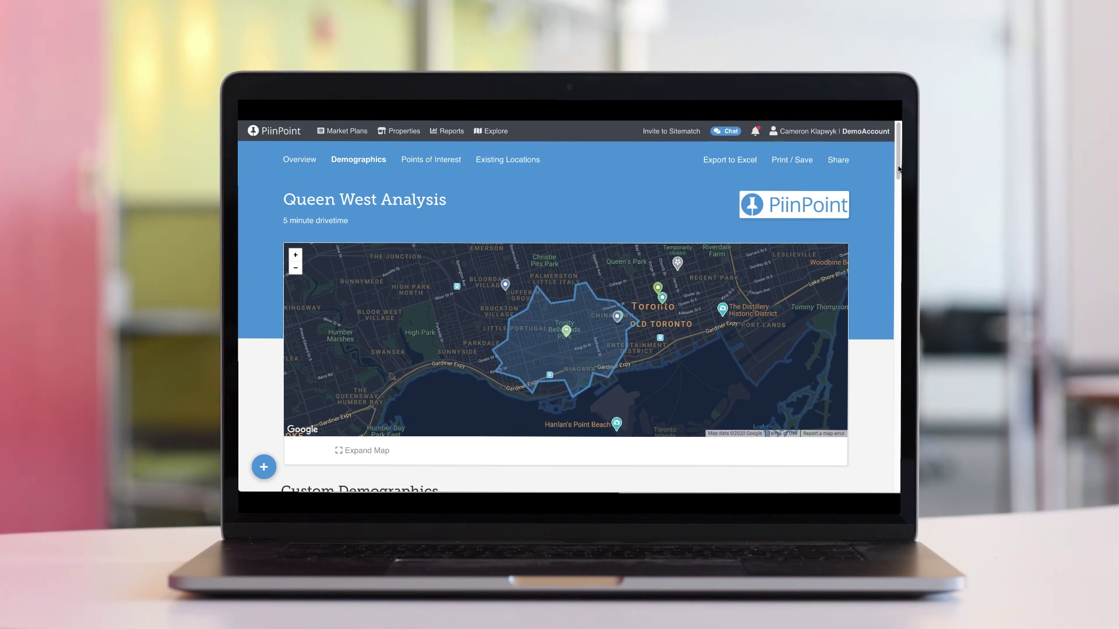
left_click_drag(899, 169, 899, 169)
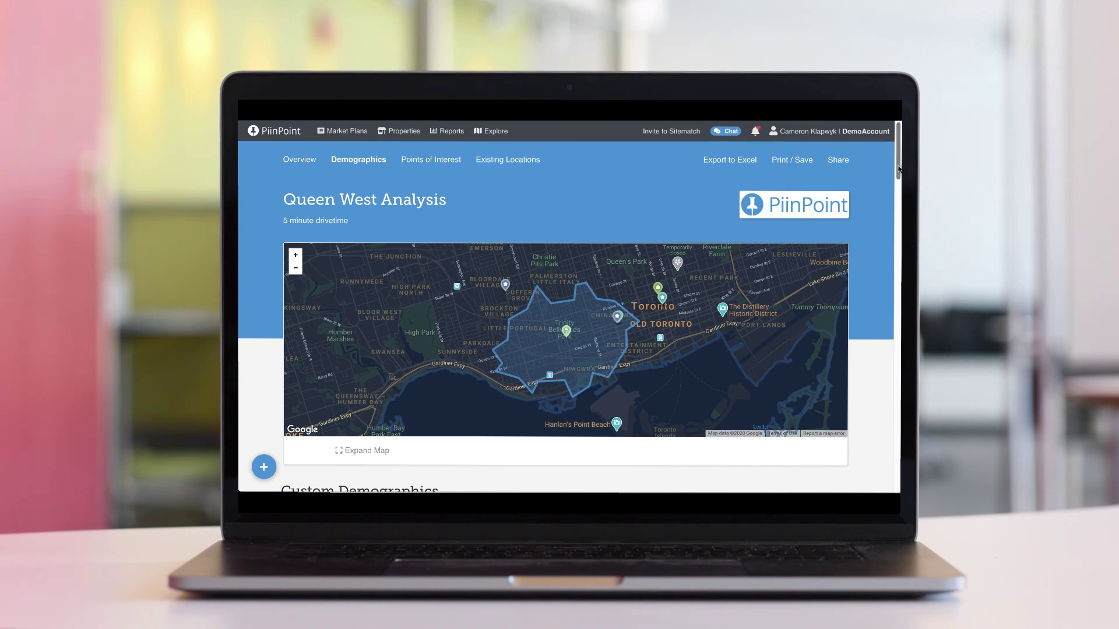